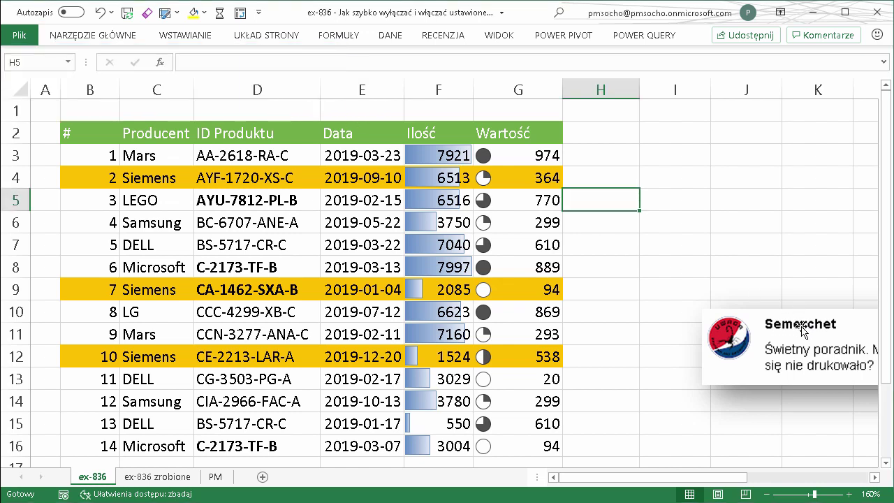
Move the comment image out of the way, then select the table range B3:G16
{"action": "mouse_move", "coordinate": [779, 330]}
{"action": "left_mouse_down"}
{"action": "mouse_move", "coordinate": [263, 289]}
{"action": "mouse_move", "coordinate": [251, 267]}
{"action": "left_mouse_up"}
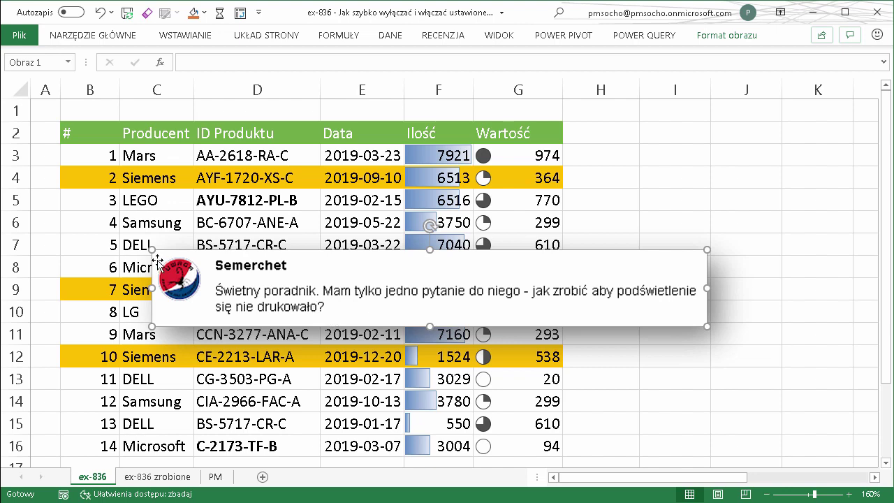
{"action": "left_click_drag", "start_coordinate": [160, 265], "coordinate": [747, 328]}
{"action": "left_click", "coordinate": [342, 230]}
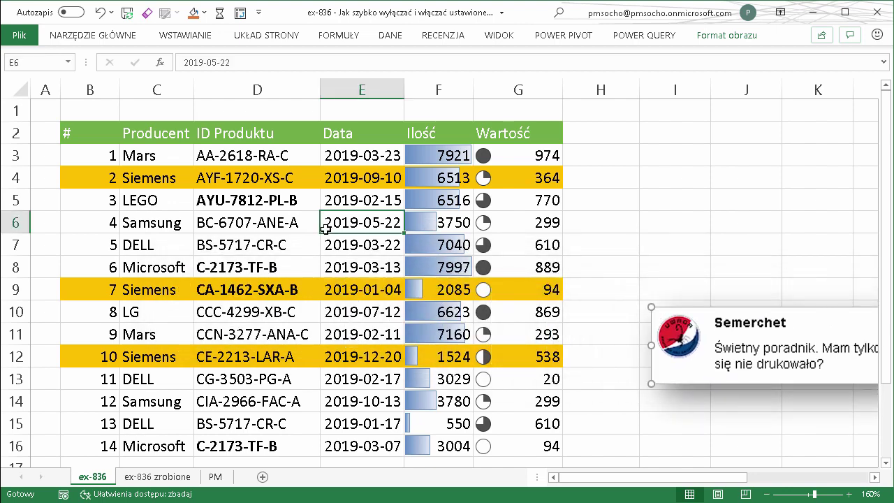
{"action": "left_click", "coordinate": [201, 250]}
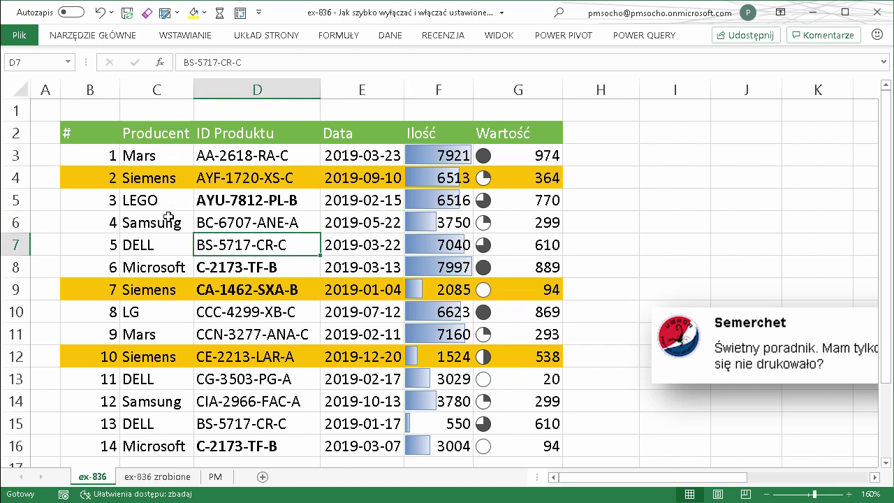
{"action": "left_click_drag", "start_coordinate": [99, 155], "coordinate": [571, 455]}
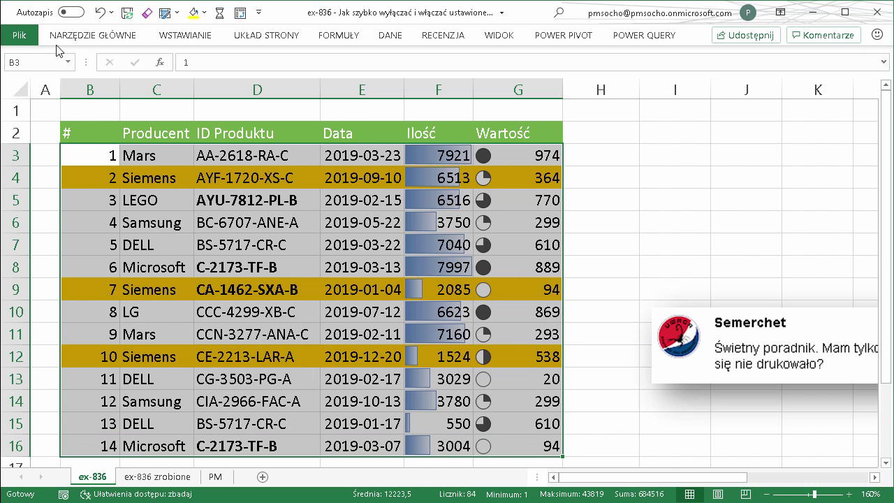
Open New Formatting Rule from the Conditional Formatting Rules Manager on the Home tab
{"action": "left_click", "coordinate": [85, 42]}
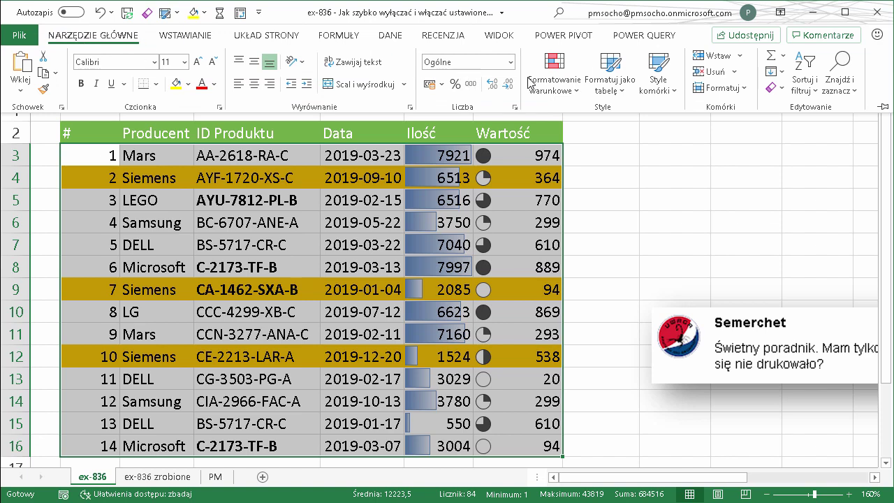
{"action": "left_click", "coordinate": [558, 89]}
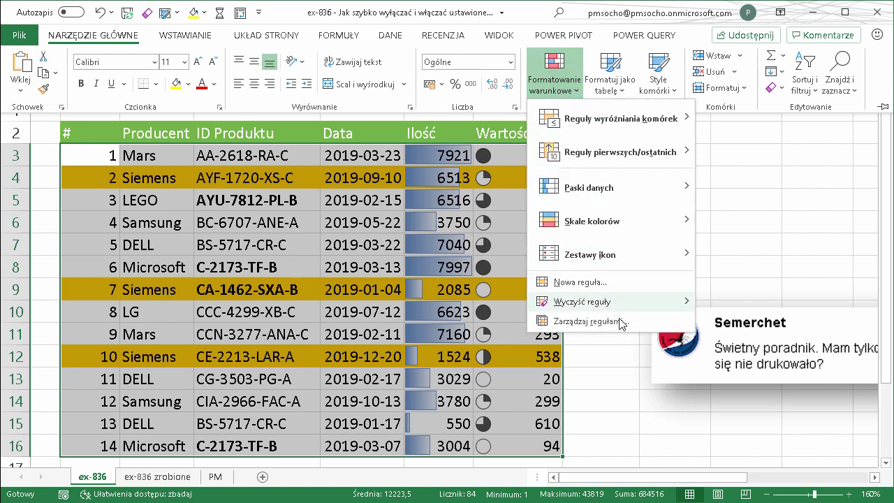
{"action": "left_click", "coordinate": [583, 321]}
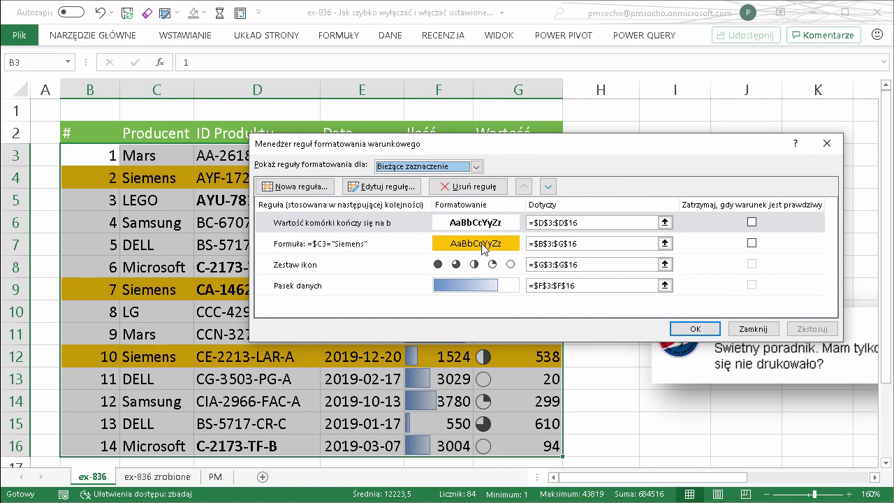
{"action": "left_click", "coordinate": [307, 188]}
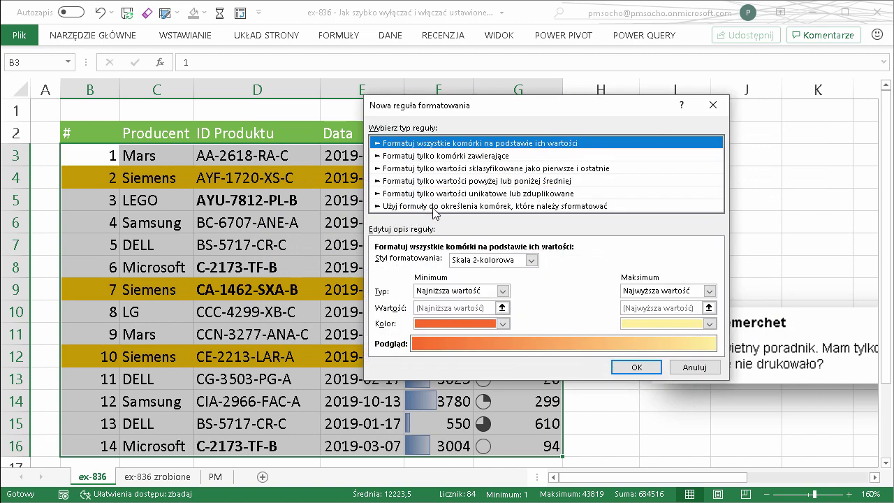
Create a formula rule '=2>1' with no format set and confirm it
{"action": "left_click", "coordinate": [437, 205]}
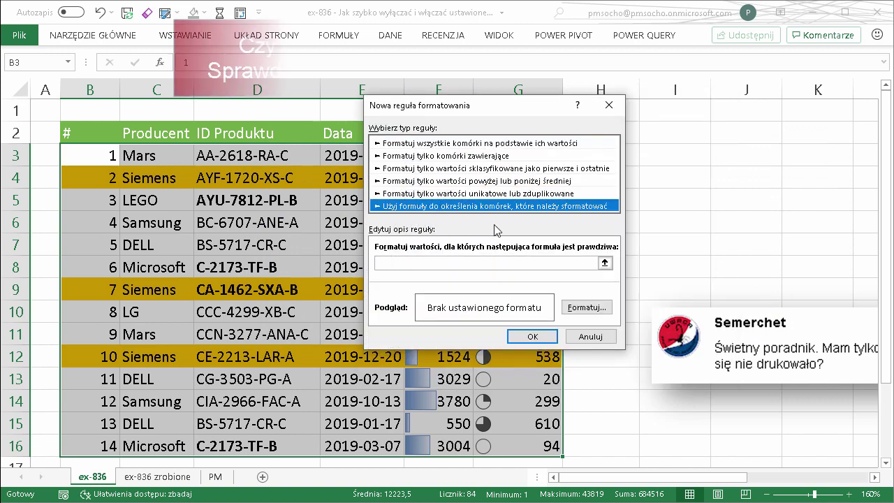
{"action": "left_click", "coordinate": [403, 266]}
{"action": "left_click", "coordinate": [398, 266]}
{"action": "type", "text": "=2>1"}
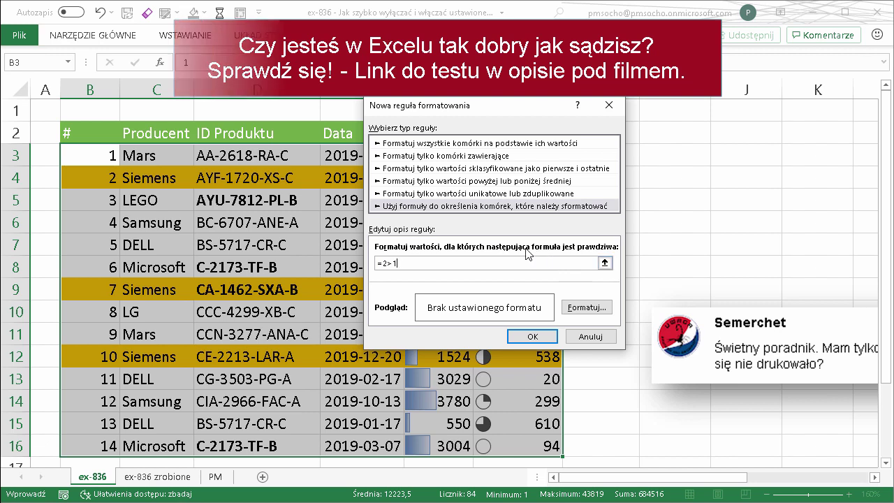
{"action": "left_click", "coordinate": [394, 263]}
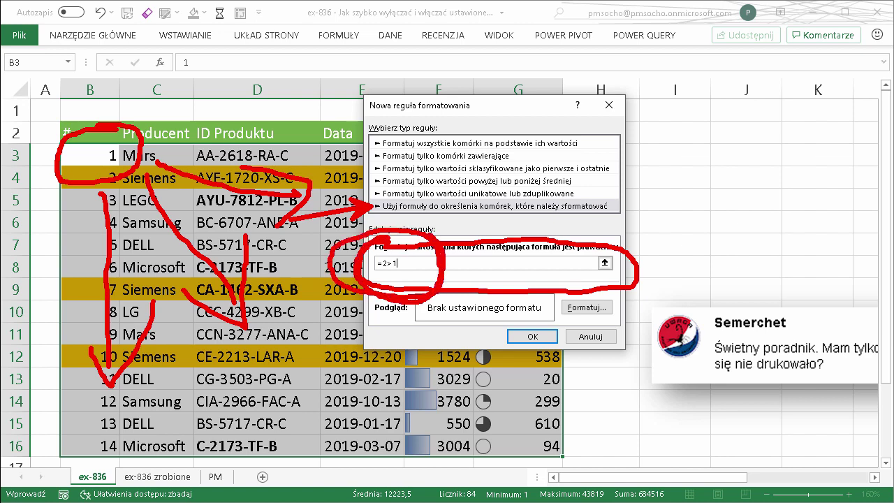
{"action": "key", "text": "Escape"}
{"action": "left_click", "coordinate": [419, 299]}
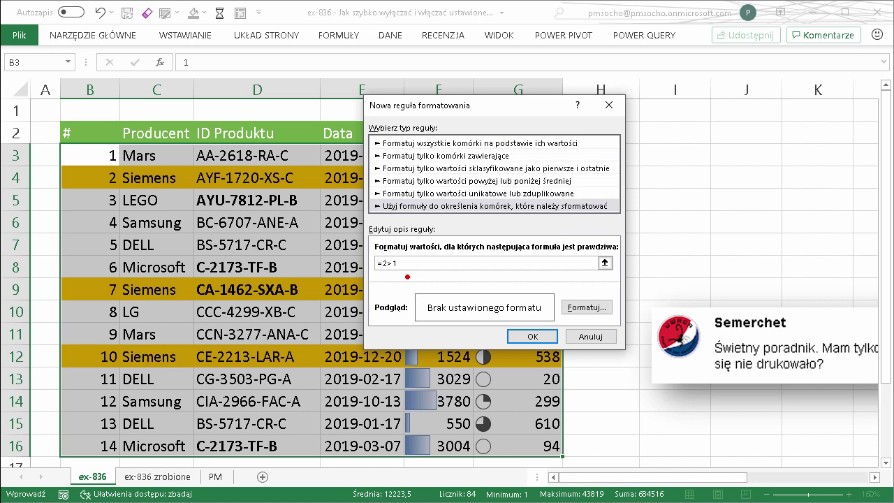
{"action": "left_click_drag", "start_coordinate": [407, 276], "coordinate": [578, 342]}
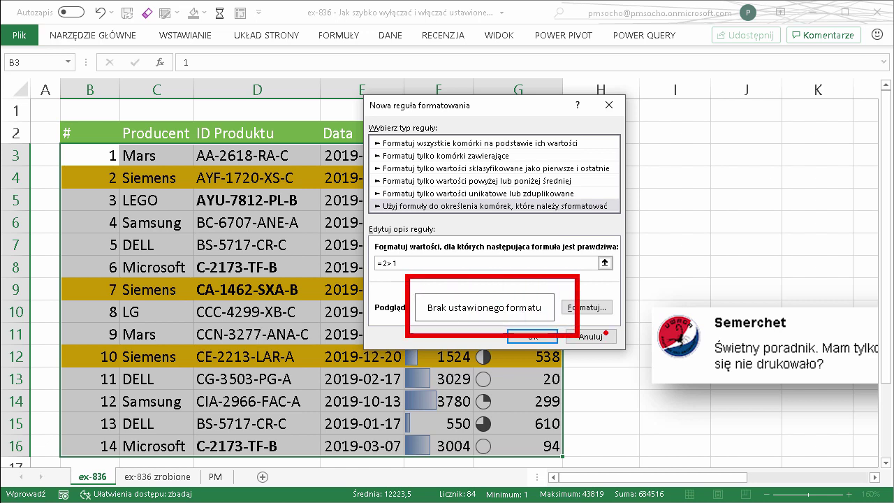
{"action": "key", "text": "Escape"}
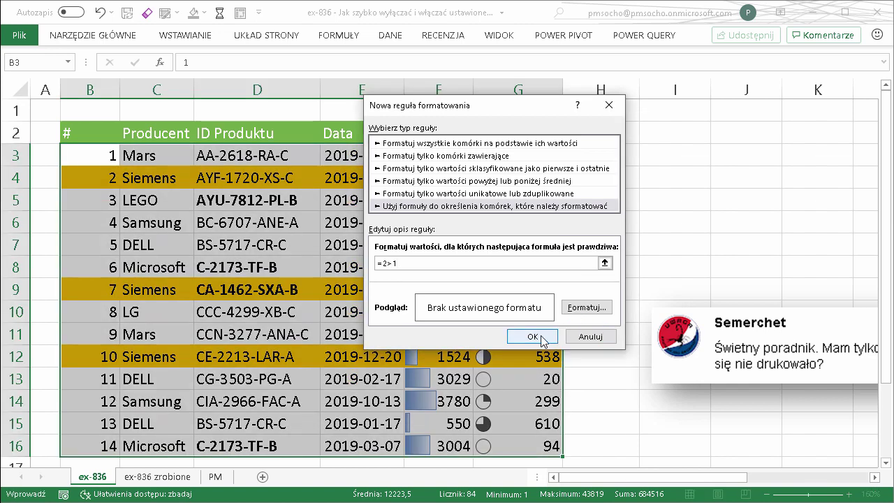
{"action": "left_click", "coordinate": [542, 338]}
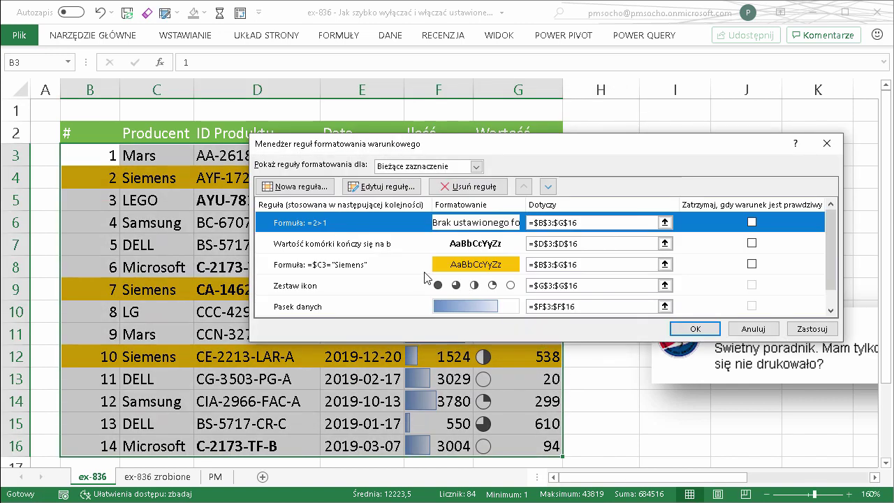
Tick Stop If True for the =2>1 rule and apply, leaving the table unformatted
{"action": "left_click_drag", "start_coordinate": [277, 227], "coordinate": [158, 277]}
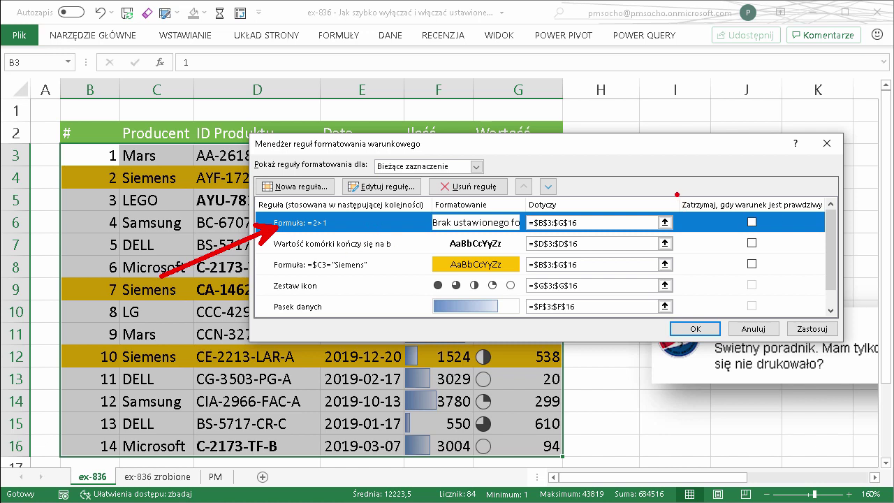
{"action": "left_click_drag", "start_coordinate": [676, 194], "coordinate": [841, 236]}
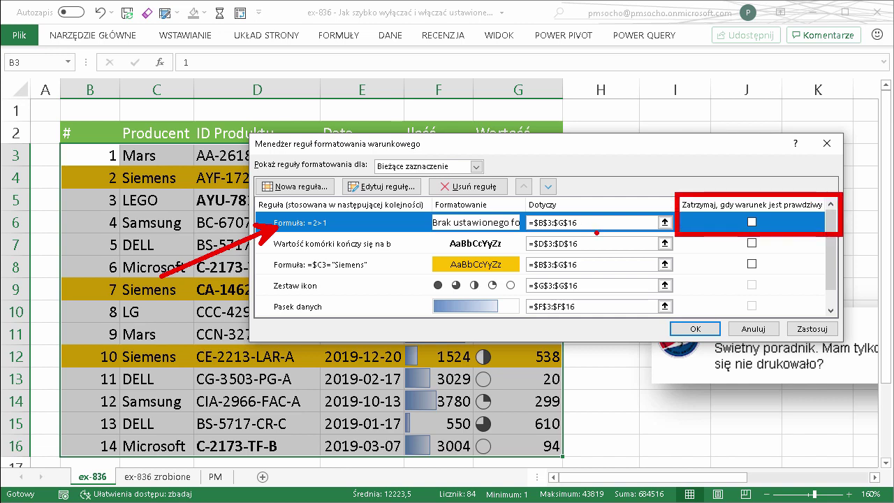
{"action": "left_click", "coordinate": [752, 224]}
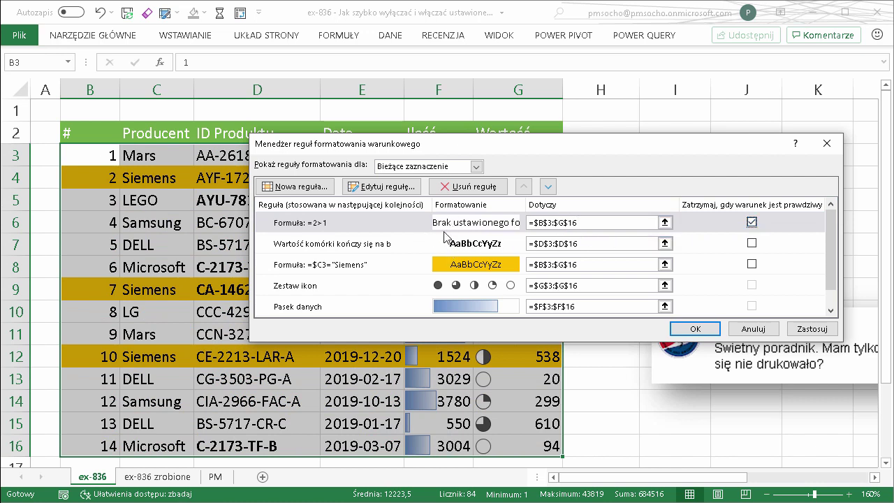
{"action": "left_click", "coordinate": [701, 328]}
{"action": "left_click", "coordinate": [354, 230]}
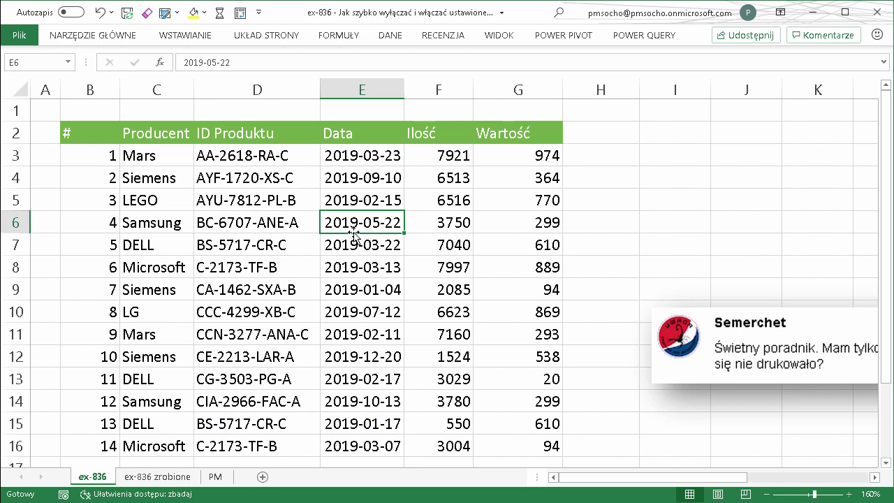
Open the Conditional Formatting Rules Manager showing rules for This Worksheet
{"action": "left_click", "coordinate": [643, 215]}
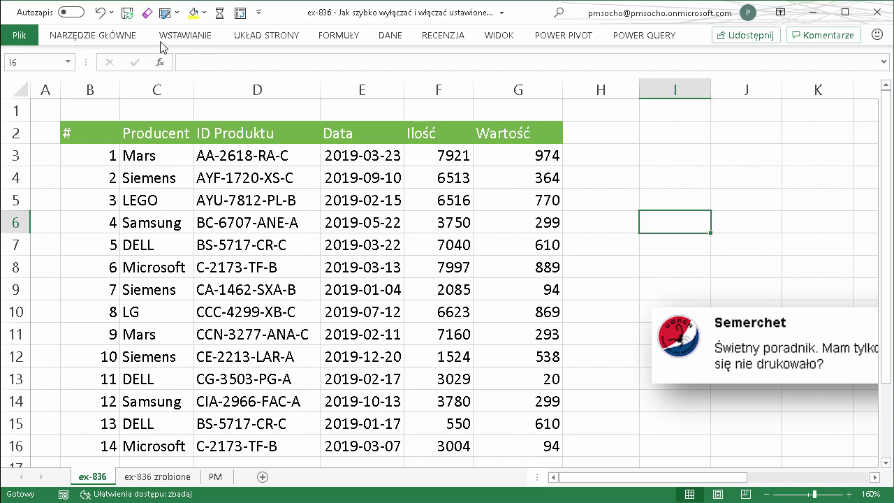
{"action": "left_click", "coordinate": [92, 34]}
{"action": "left_click", "coordinate": [554, 77]}
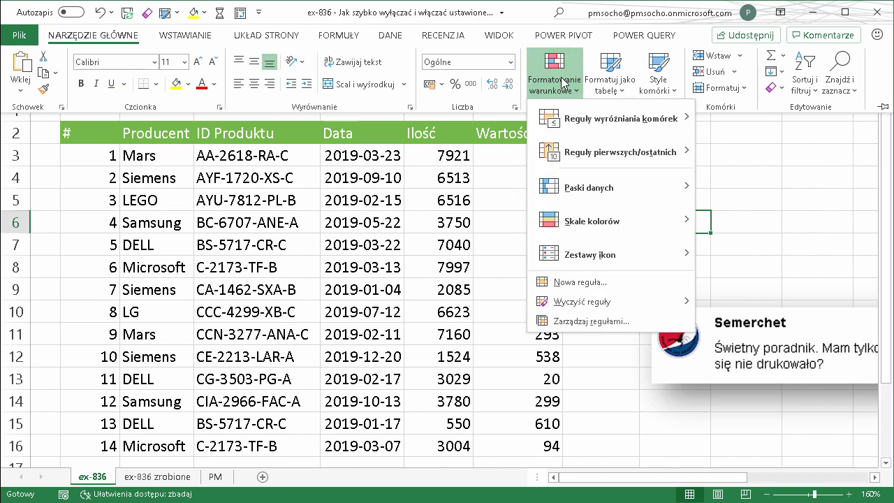
{"action": "left_click", "coordinate": [603, 322]}
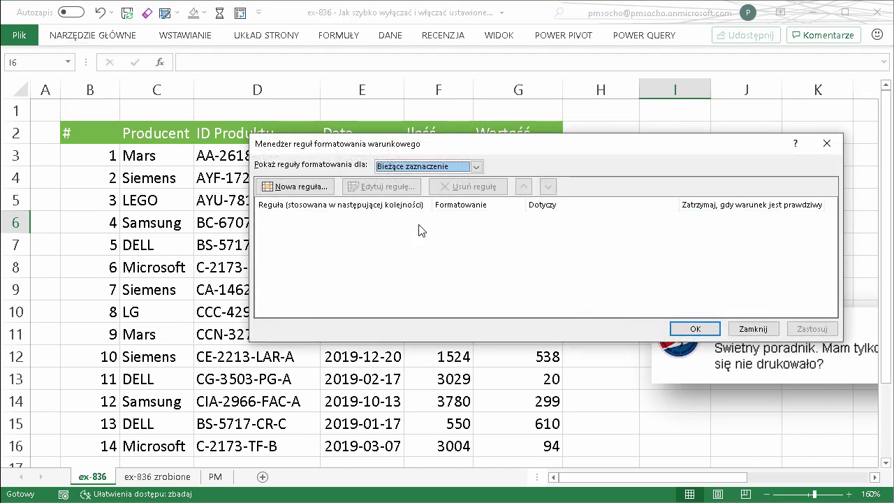
{"action": "left_click", "coordinate": [441, 168]}
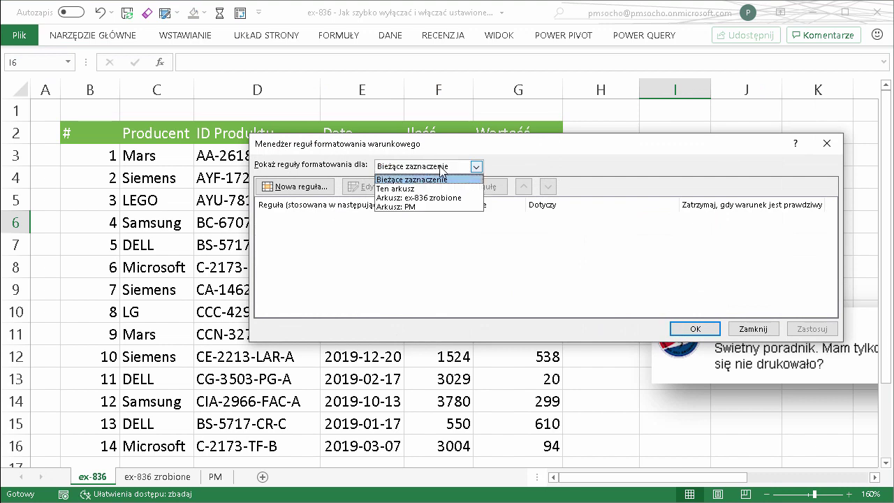
{"action": "left_click", "coordinate": [422, 188]}
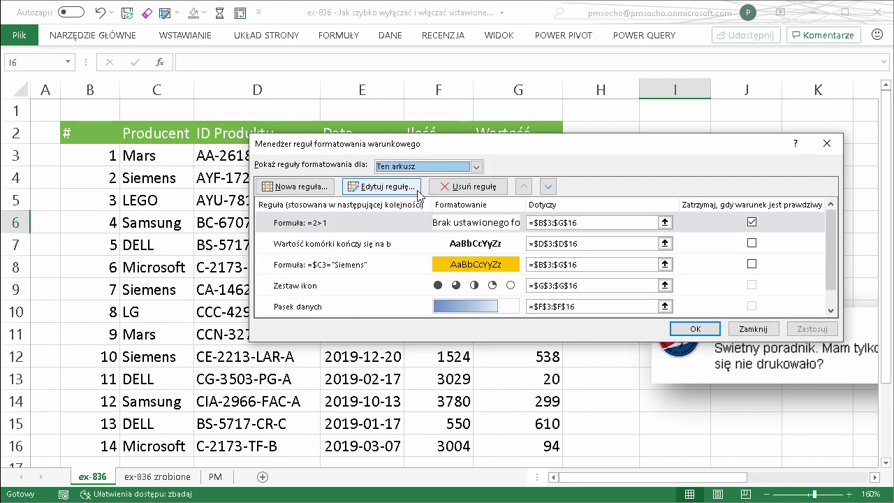
Untick Stop If True on the =2>1 rule and apply the change
{"action": "left_click", "coordinate": [302, 225]}
{"action": "left_click", "coordinate": [751, 222]}
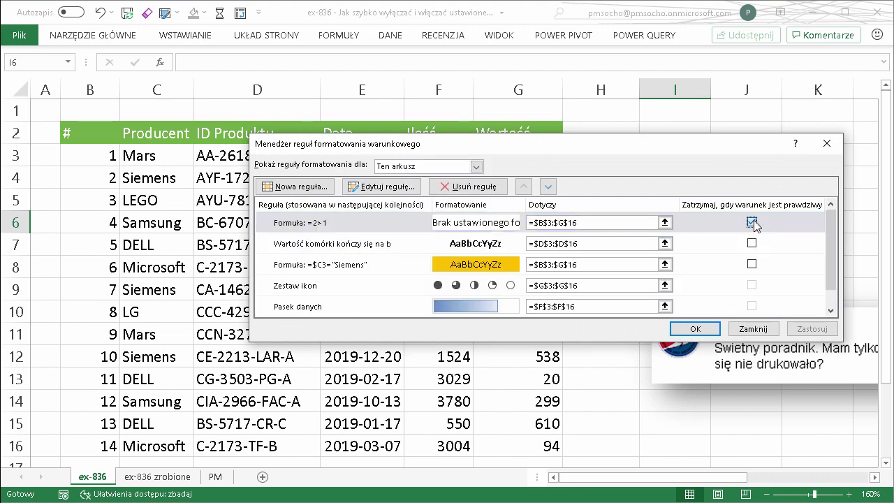
{"action": "left_click", "coordinate": [751, 223]}
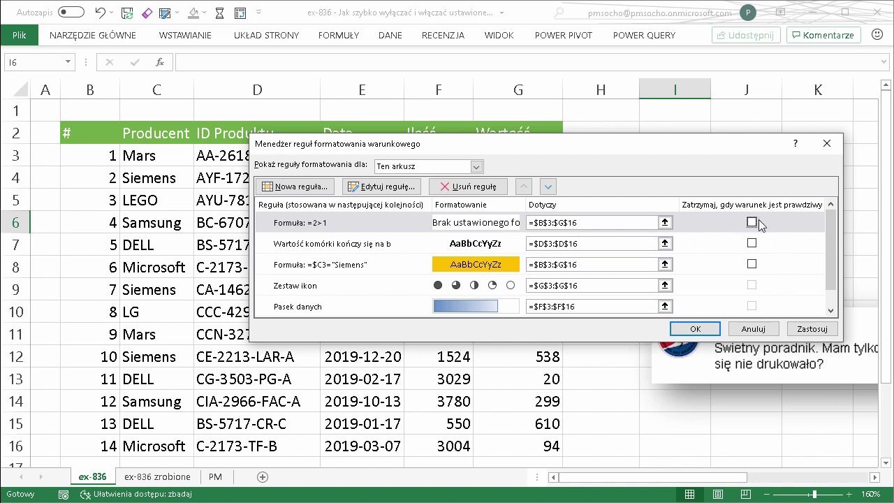
{"action": "left_click", "coordinate": [699, 331]}
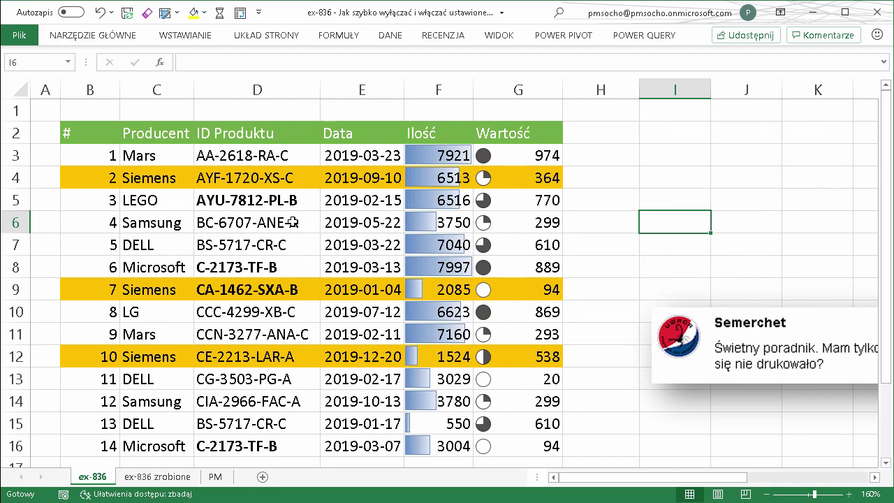
Switch to the PM worksheet with the thumbs-up and comment graphics
{"action": "left_click", "coordinate": [215, 476]}
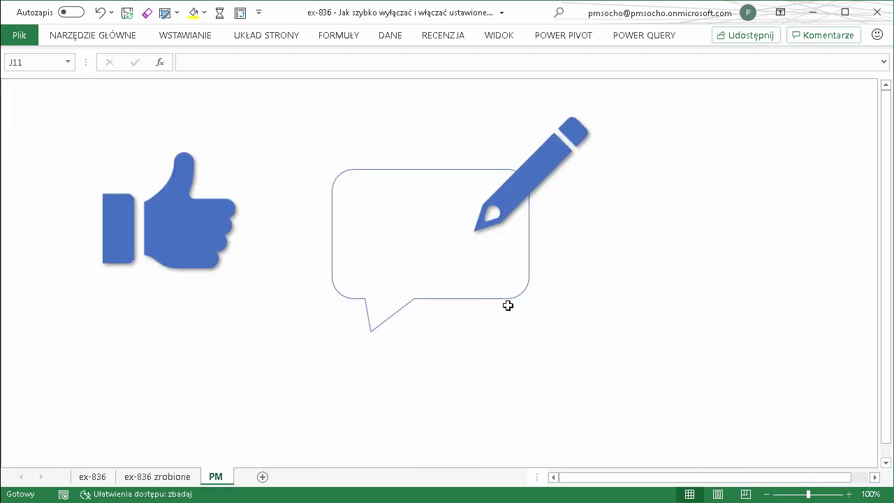